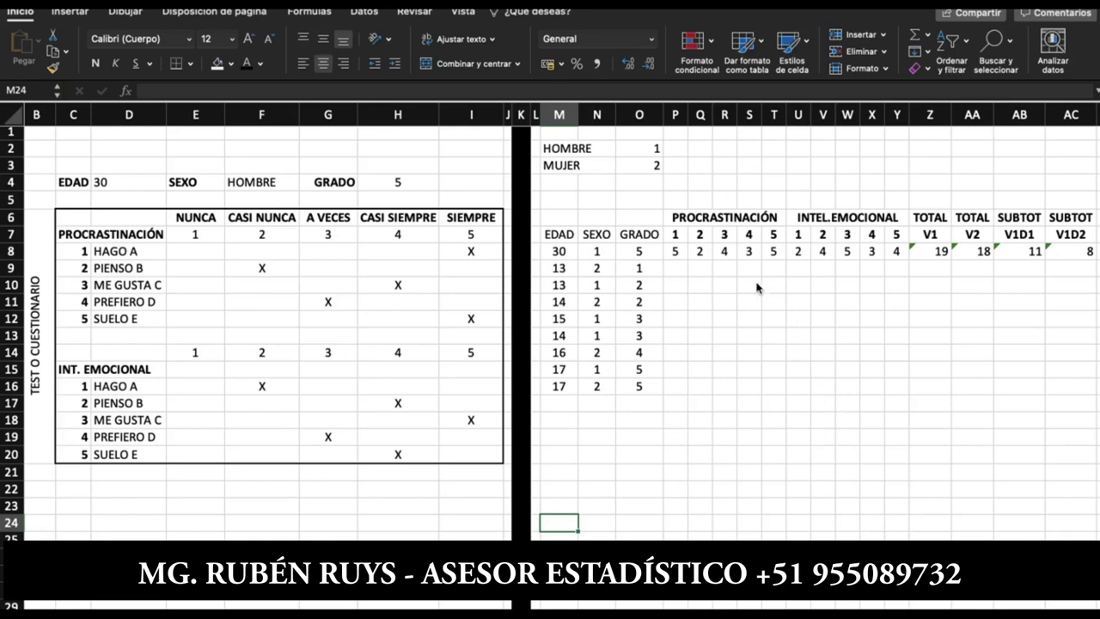
Step: Change the first respondent's procrastination score in Q8 to 22
{"action": "left_click", "coordinate": [707, 252]}
{"action": "left_click", "coordinate": [727, 251]}
{"action": "left_click", "coordinate": [700, 252]}
{"action": "type", "text": "22"}
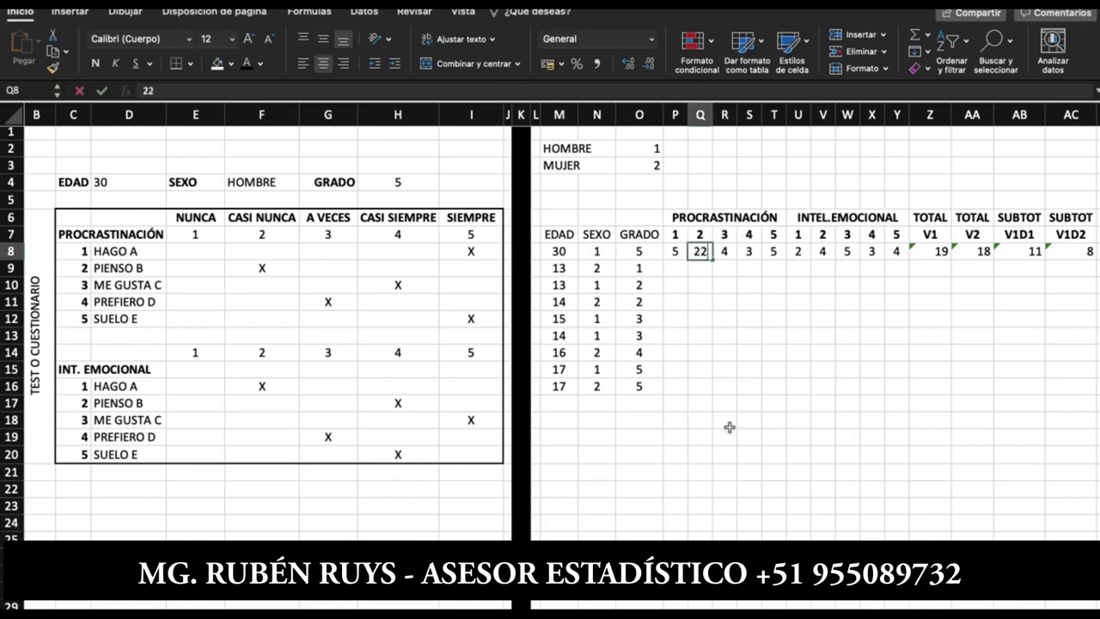
{"action": "left_click", "coordinate": [936, 330]}
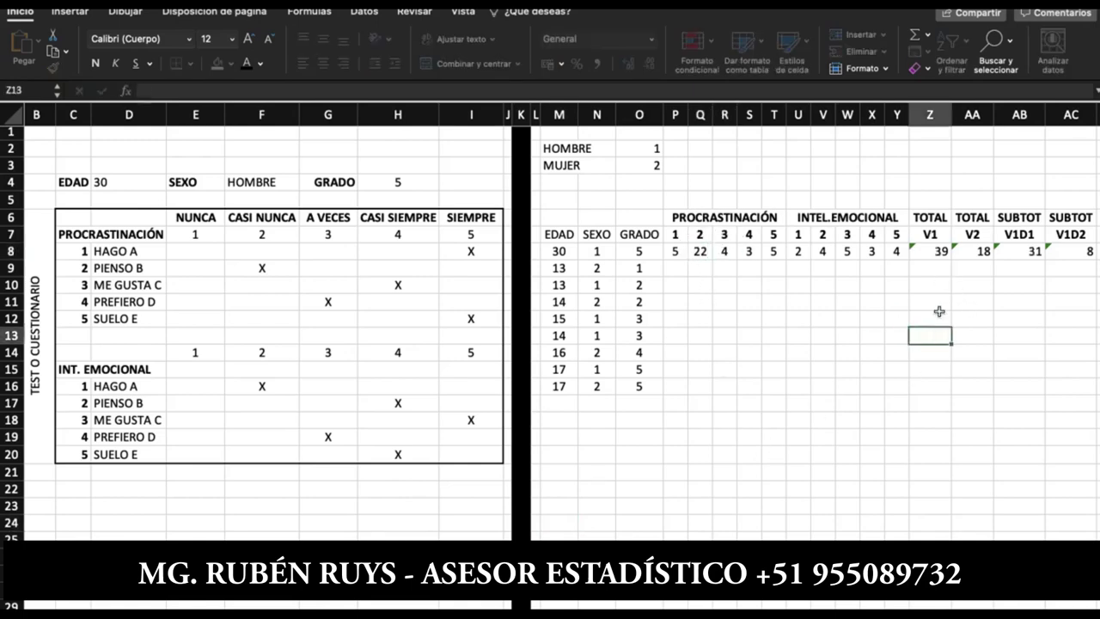
Step: Check the SUMA formulas behind the V1 total (Z8, now 39) and the V1D1 subtotal (AB8, now 31)
{"action": "left_click", "coordinate": [937, 250]}
{"action": "left_click", "coordinate": [1013, 253]}
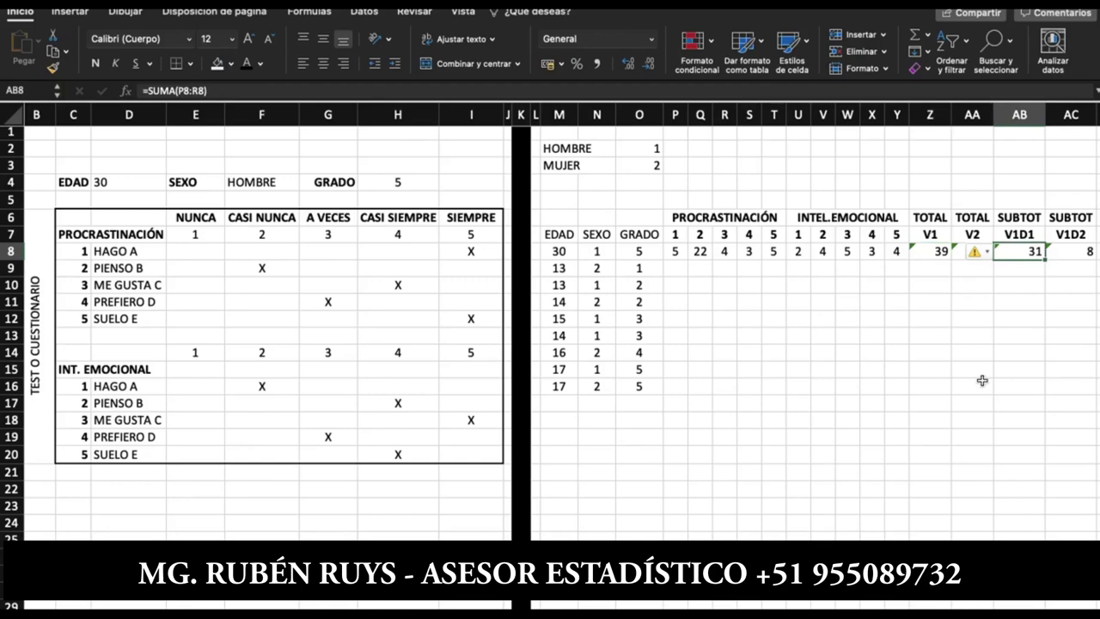
{"action": "left_click", "coordinate": [962, 318]}
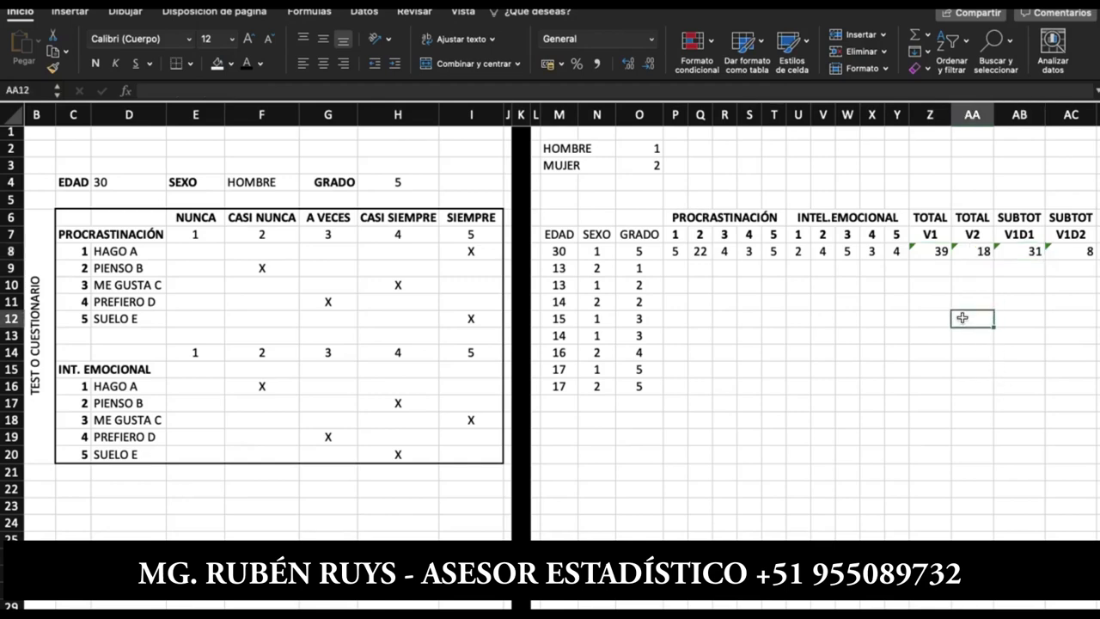
Step: Review the TOTAL V1 column and its SUMA formula in Z8
{"action": "left_click", "coordinate": [931, 216]}
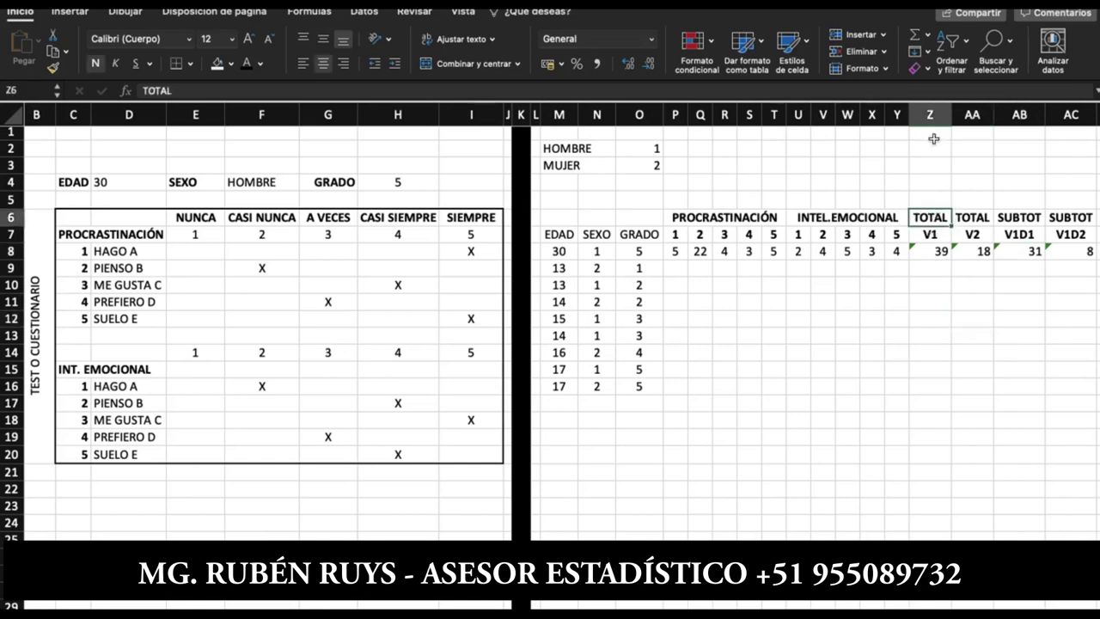
{"action": "left_click", "coordinate": [929, 119]}
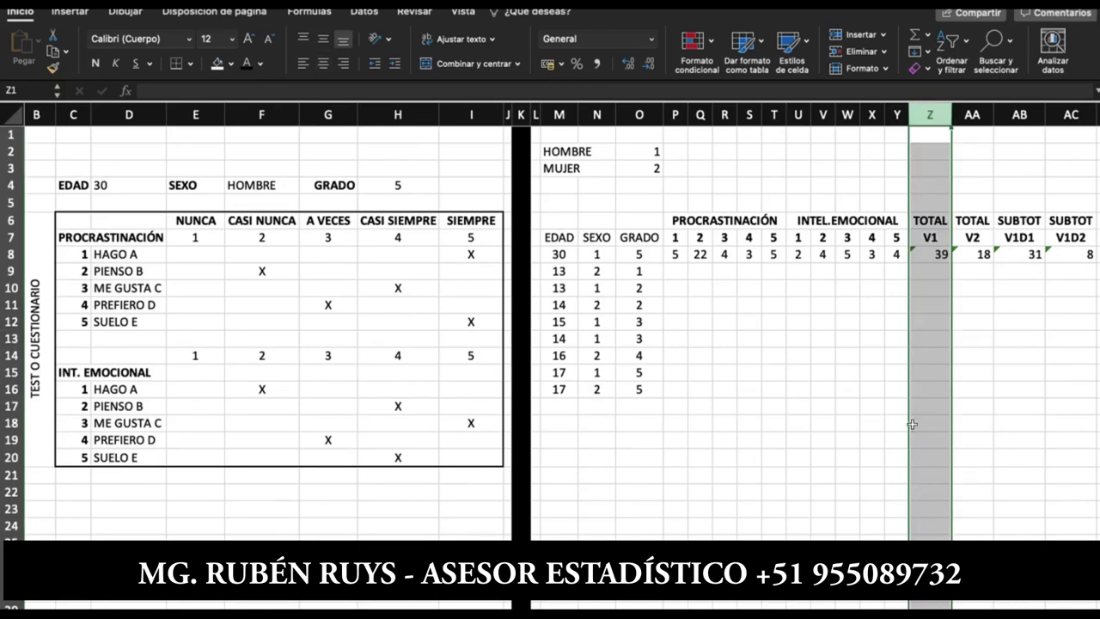
{"action": "left_click", "coordinate": [930, 262]}
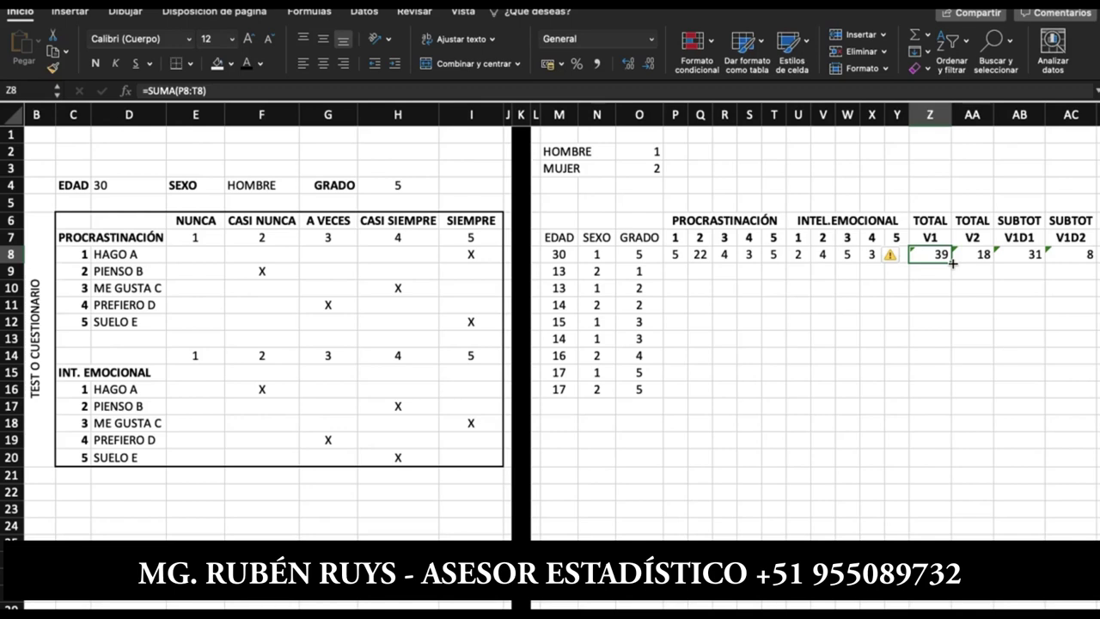
{"action": "left_click", "coordinate": [706, 254]}
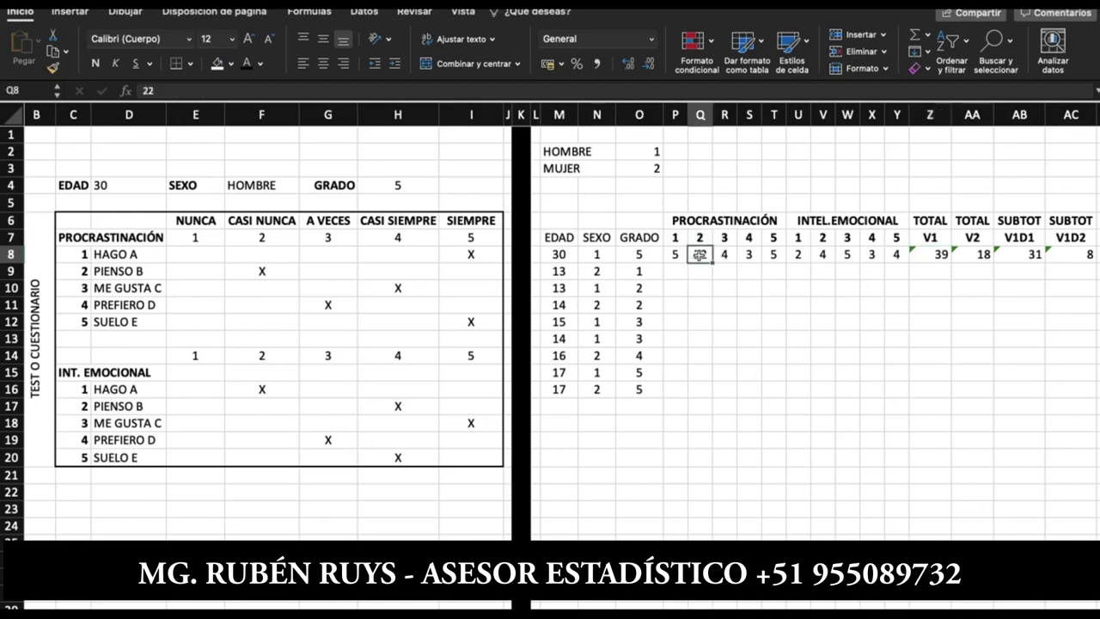
{"action": "left_click", "coordinate": [925, 257]}
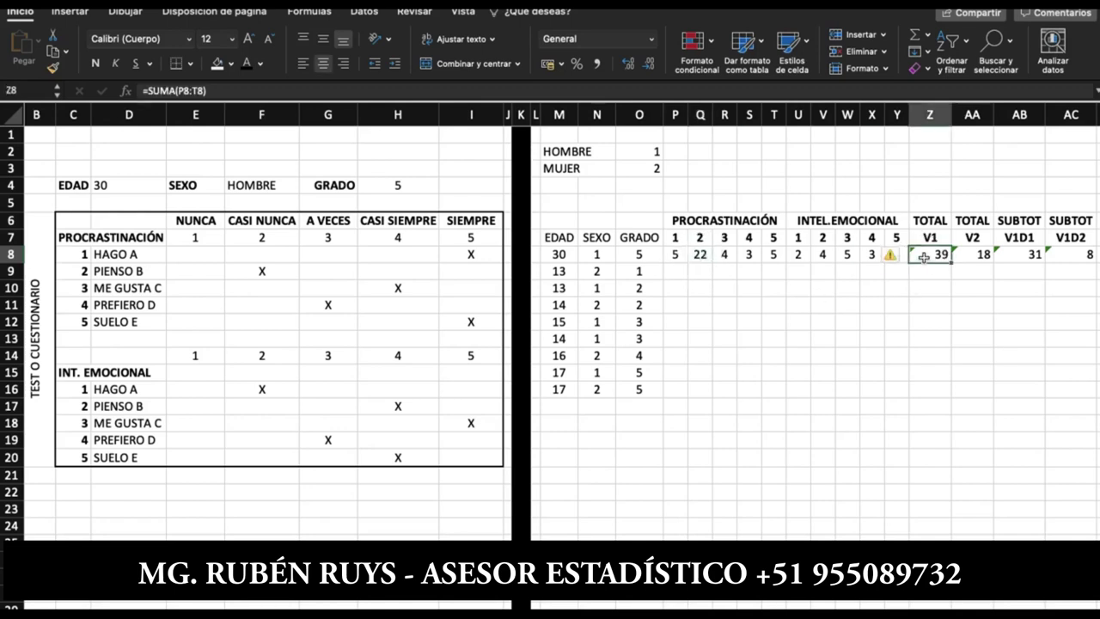
Step: Restore Q8 to 2, bringing the V1 total back to 19 and V1D1 to 11
{"action": "left_click", "coordinate": [701, 254]}
{"action": "type", "text": "2"}
{"action": "left_click", "coordinate": [792, 355]}
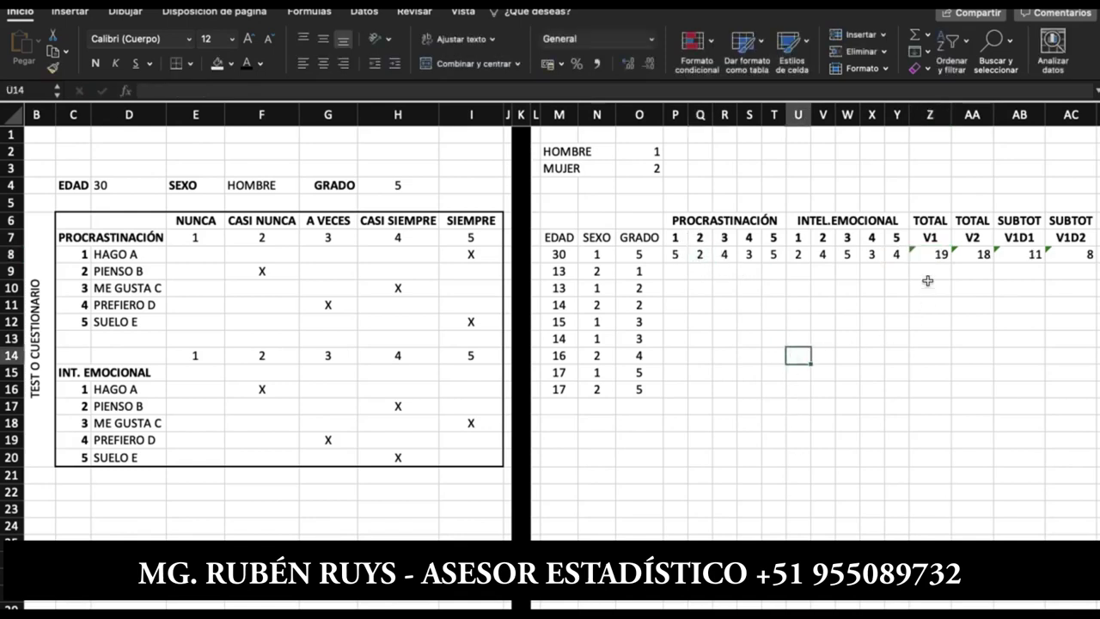
{"action": "left_click", "coordinate": [703, 254]}
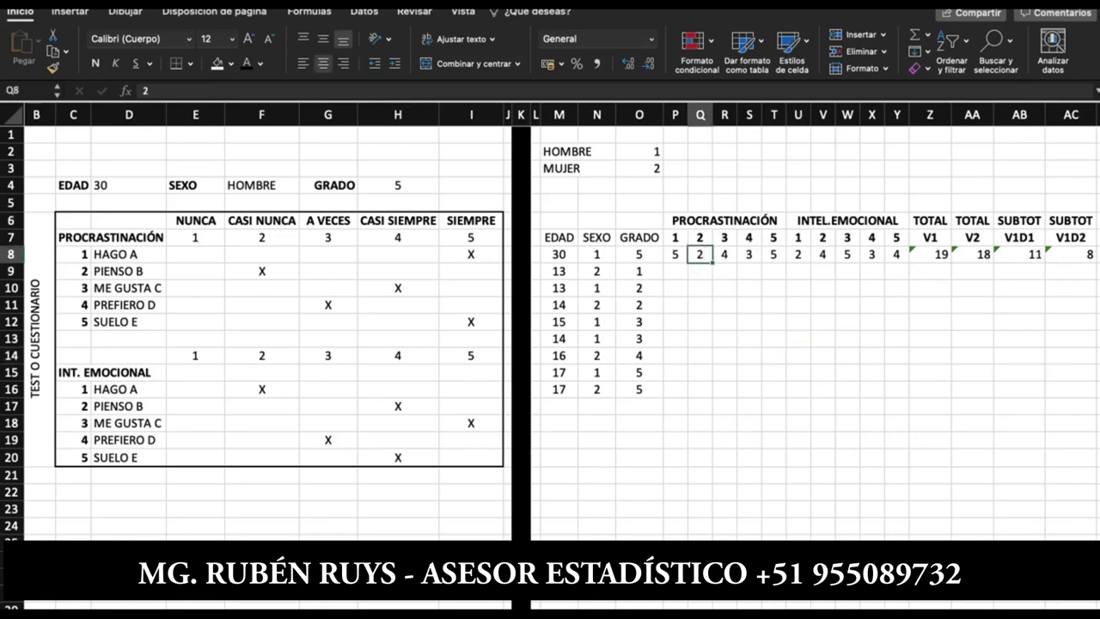
Step: On the Fórmulas tab, trace the dependents of Q8, then remove the arrows
{"action": "left_click", "coordinate": [365, 12]}
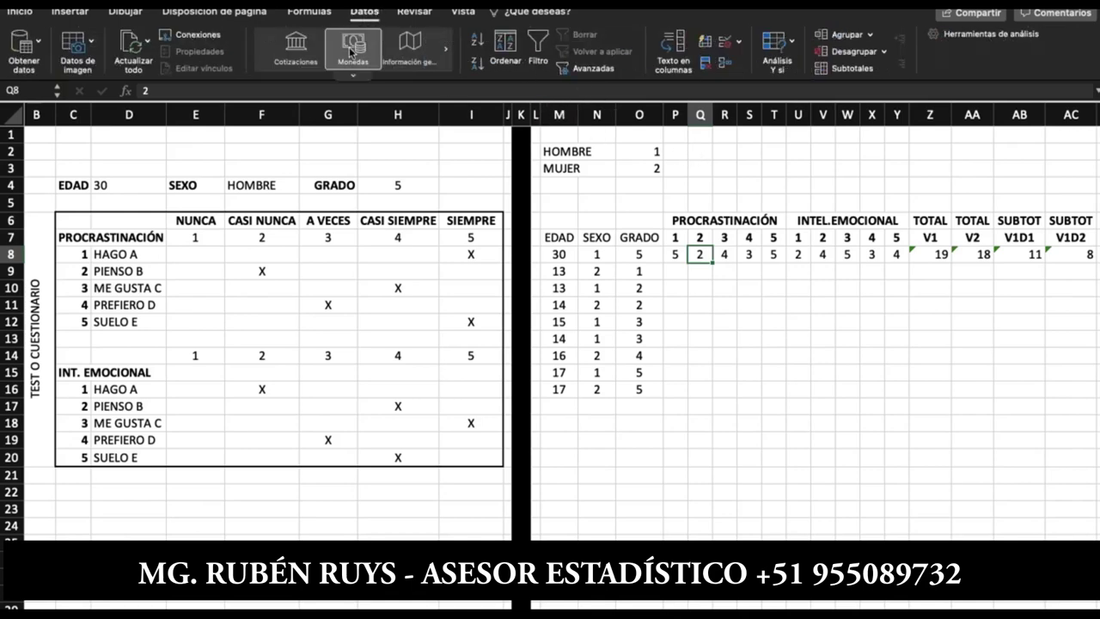
{"action": "left_click", "coordinate": [307, 14]}
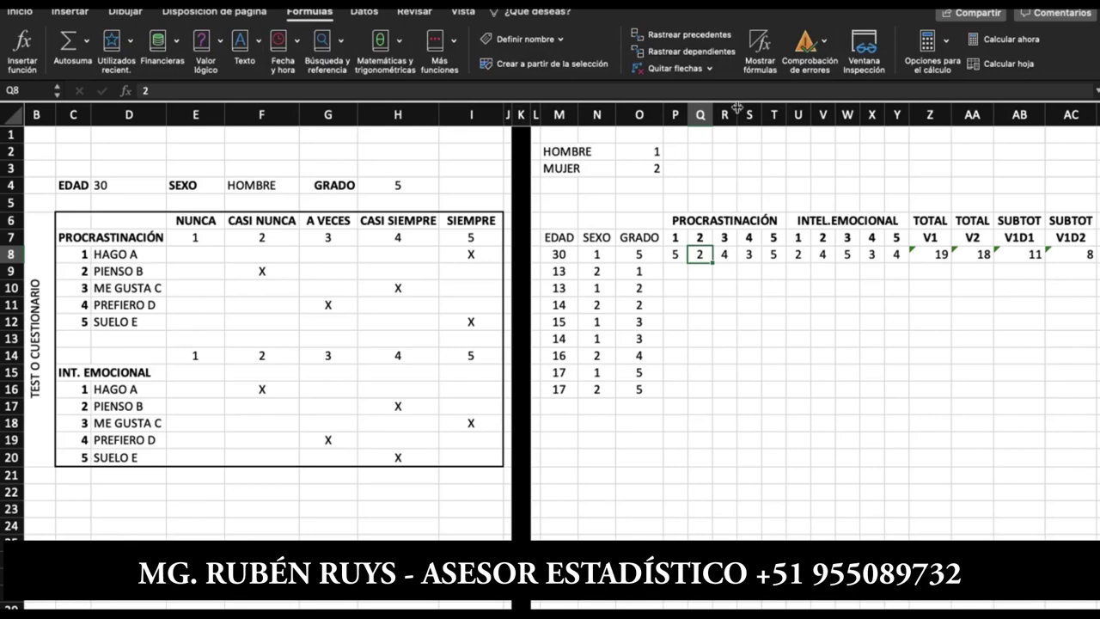
{"action": "left_click", "coordinate": [941, 255]}
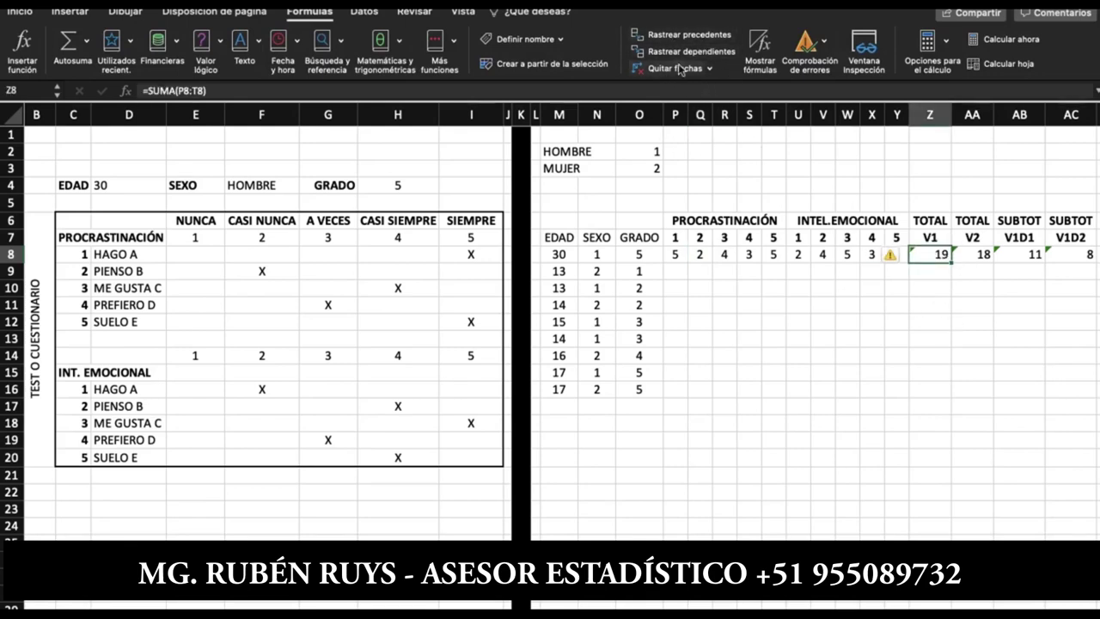
{"action": "left_click", "coordinate": [705, 253]}
{"action": "left_click", "coordinate": [688, 51]}
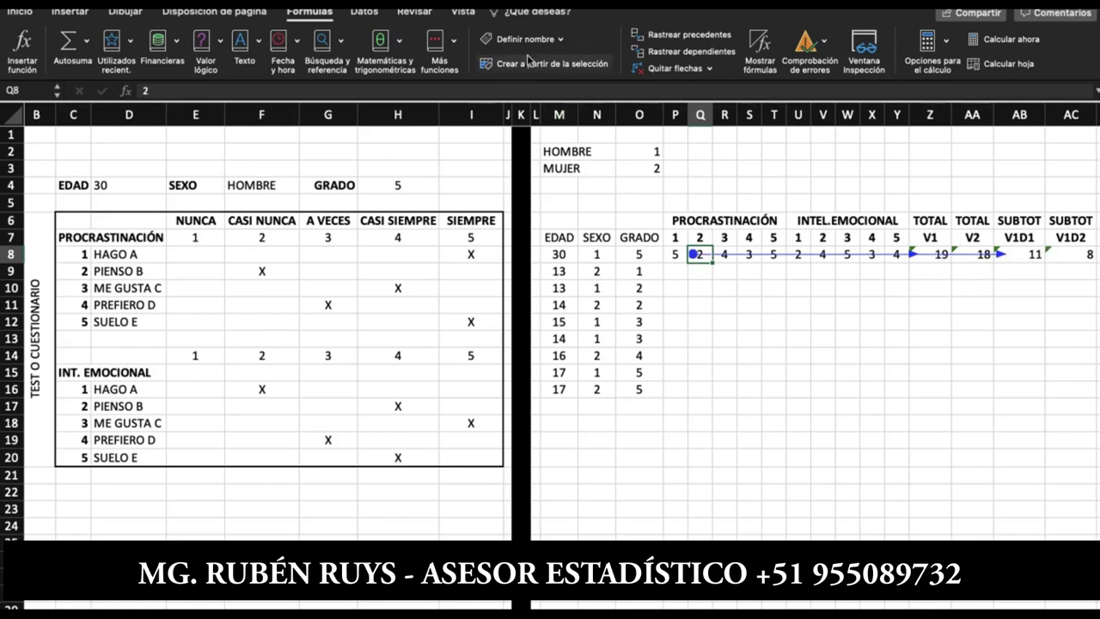
{"action": "left_click", "coordinate": [674, 71]}
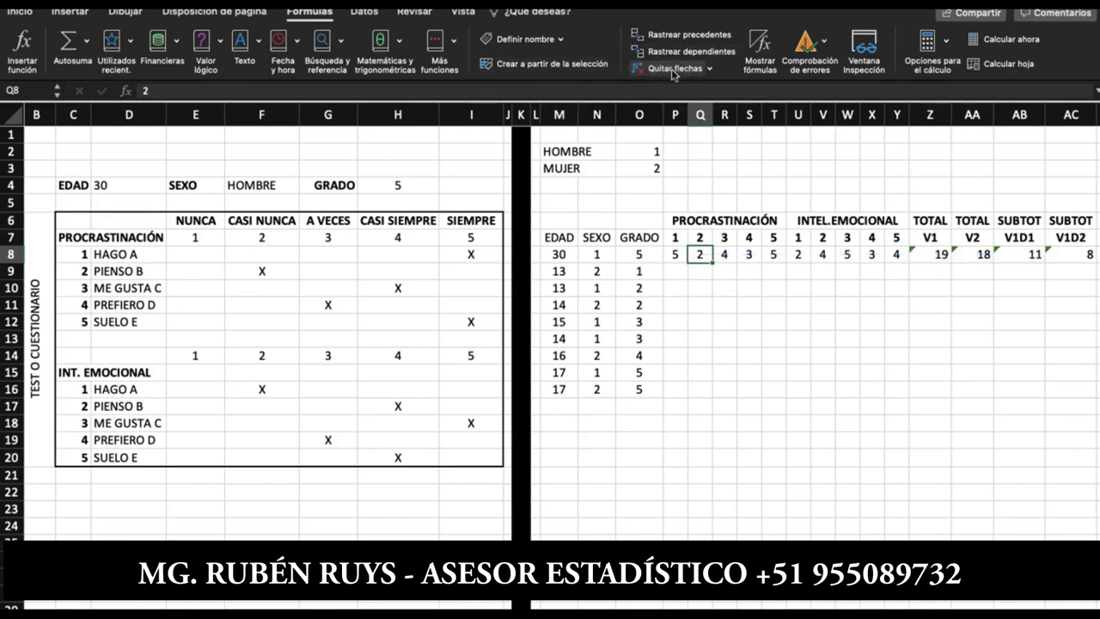
{"action": "left_click", "coordinate": [797, 405]}
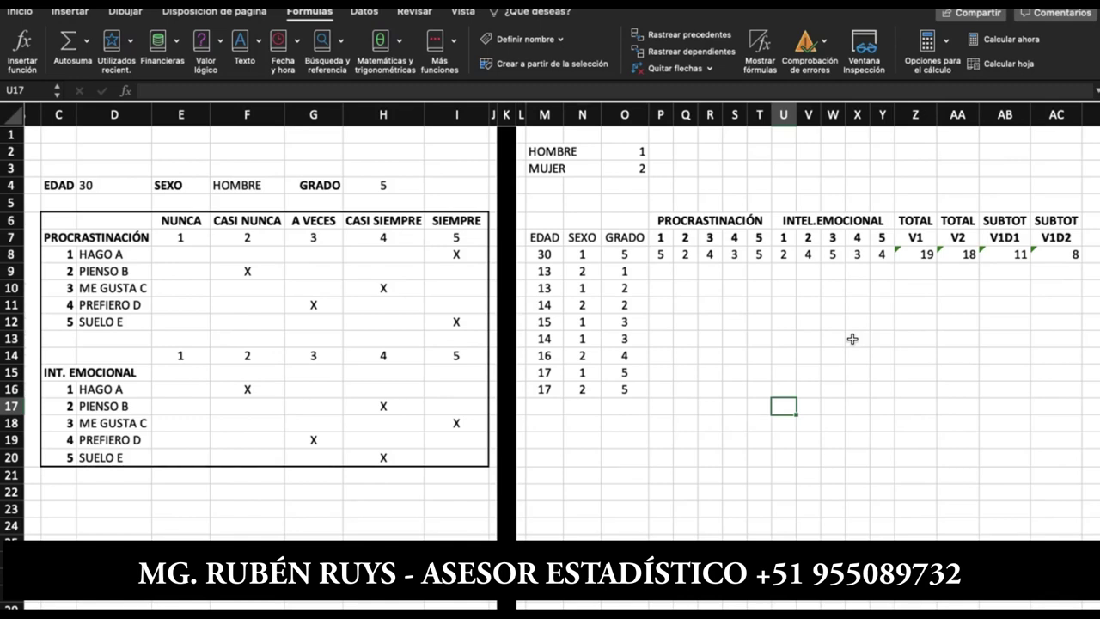
{"action": "left_click", "coordinate": [852, 339]}
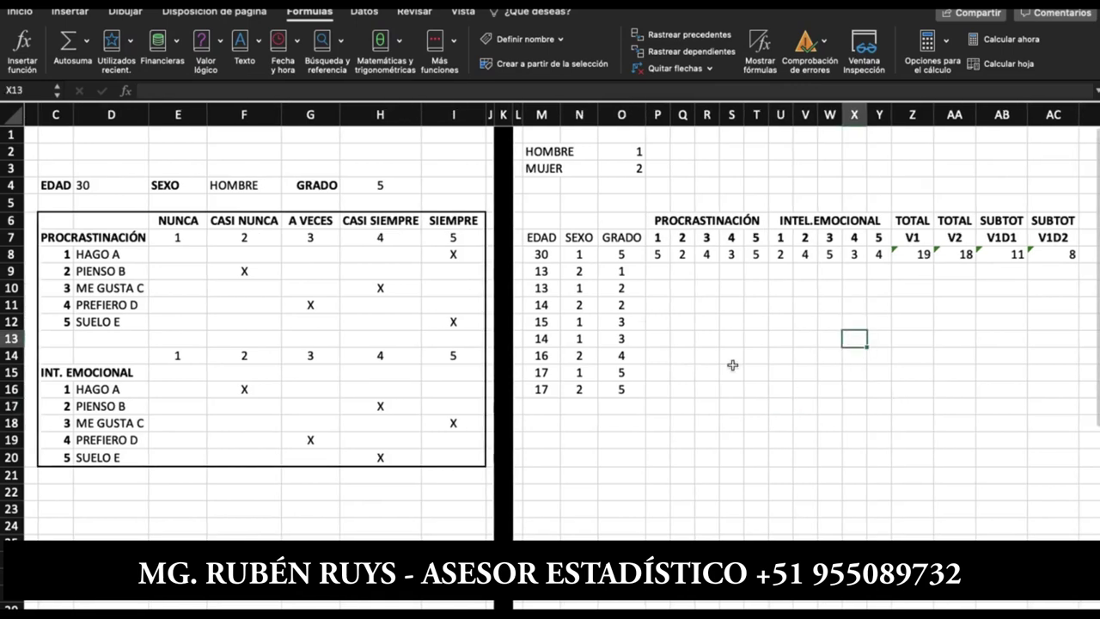
{"action": "left_click", "coordinate": [660, 254]}
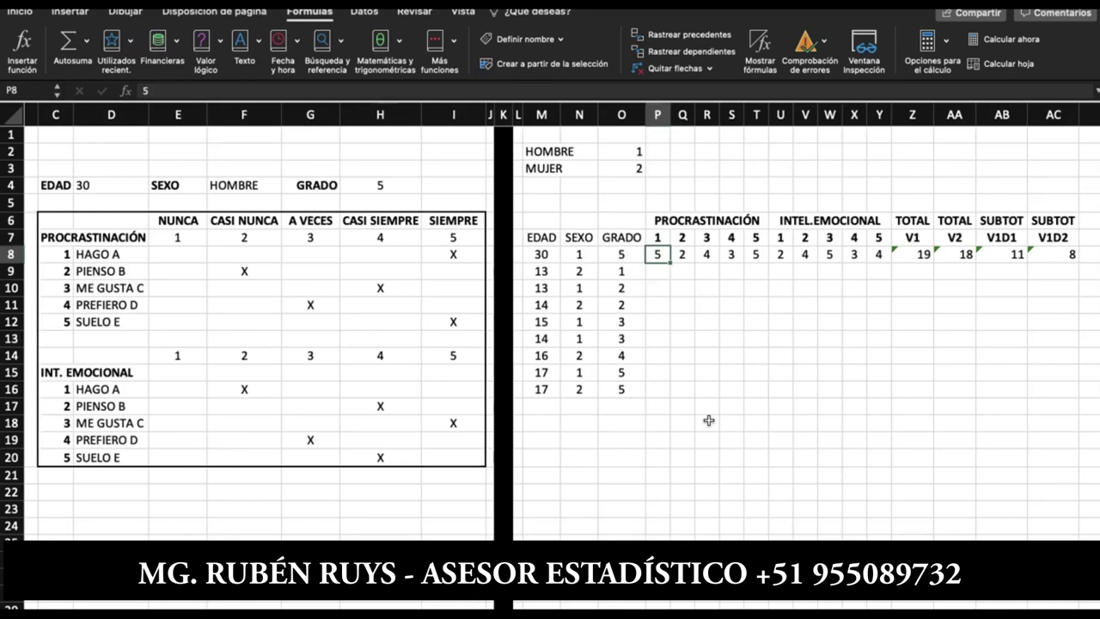
Step: Enter the letter codes N, CN, AV and AV into P8:S8
{"action": "type", "text": "N"}
{"action": "key", "text": "Tab"}
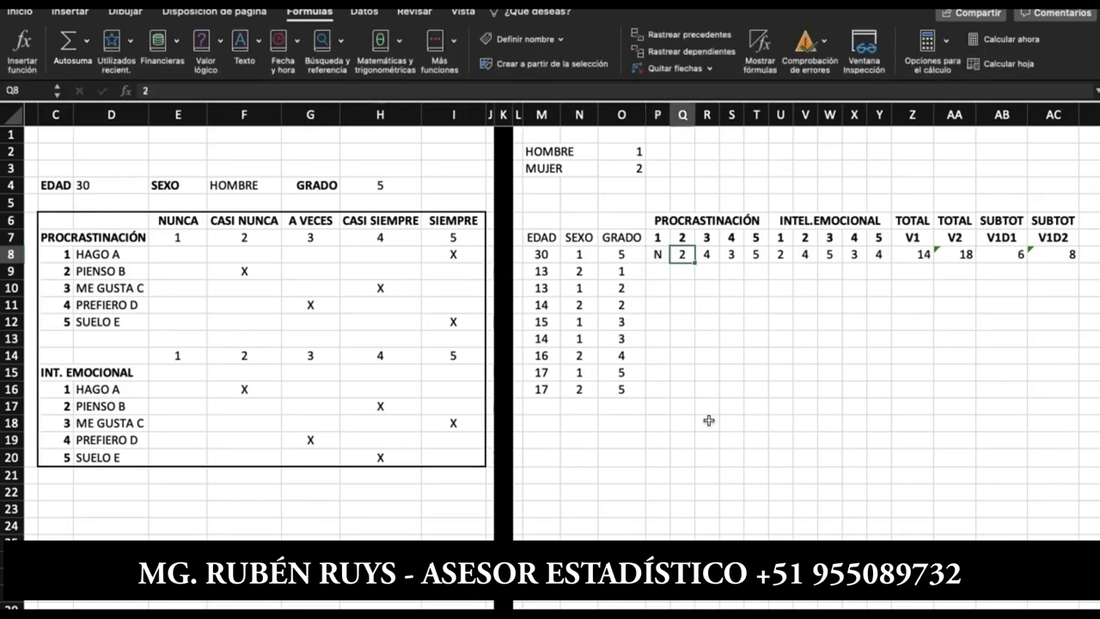
{"action": "type", "text": "CN"}
{"action": "key", "text": "Tab"}
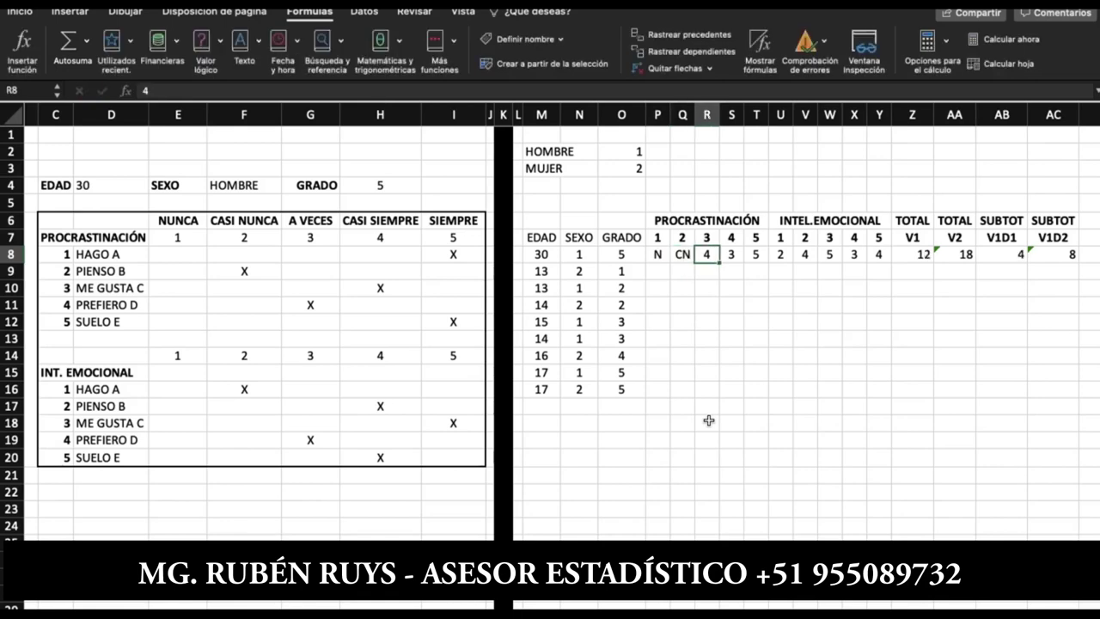
{"action": "type", "text": "AV"}
{"action": "key", "text": "Tab"}
{"action": "type", "text": "AV"}
{"action": "key", "text": "Tab"}
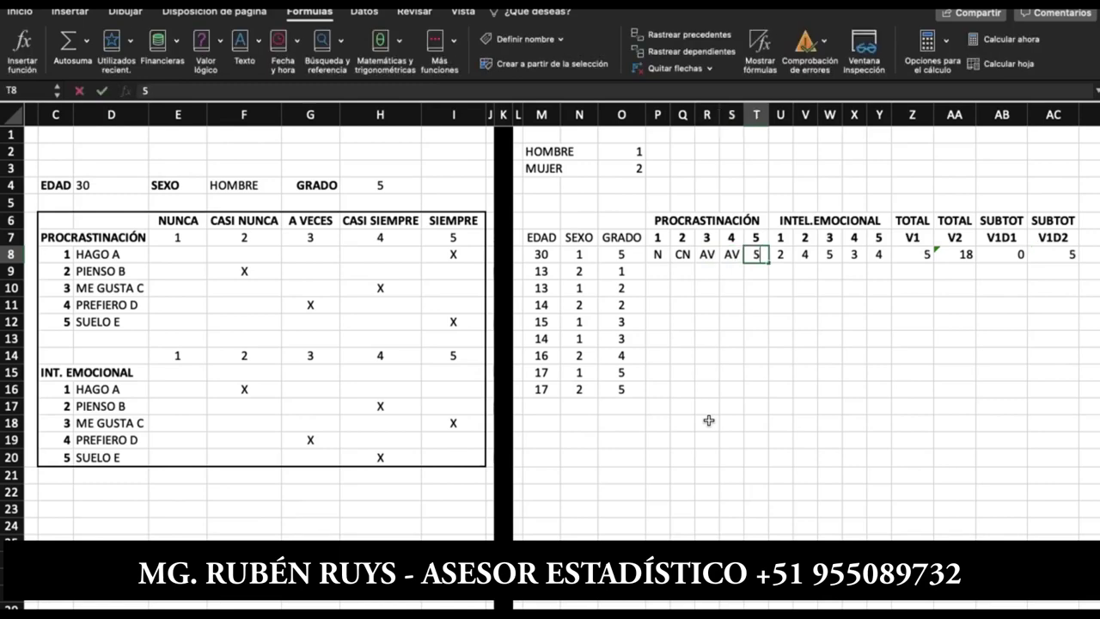
Step: Confirm S in T8 and step back along row 8 to review the codes
{"action": "key", "text": "Left"}
{"action": "key", "text": "Left"}
{"action": "key", "text": "Left"}
{"action": "key", "text": "Left"}
{"action": "key", "text": "Right"}
{"action": "key", "text": "Right"}
{"action": "key", "text": "Right"}
{"action": "key", "text": "Left"}
{"action": "key", "text": "Right"}
{"action": "key", "text": "Right"}
{"action": "key", "text": "Left"}
{"action": "key", "text": "Left"}
{"action": "key", "text": "Left"}
{"action": "key", "text": "Left"}
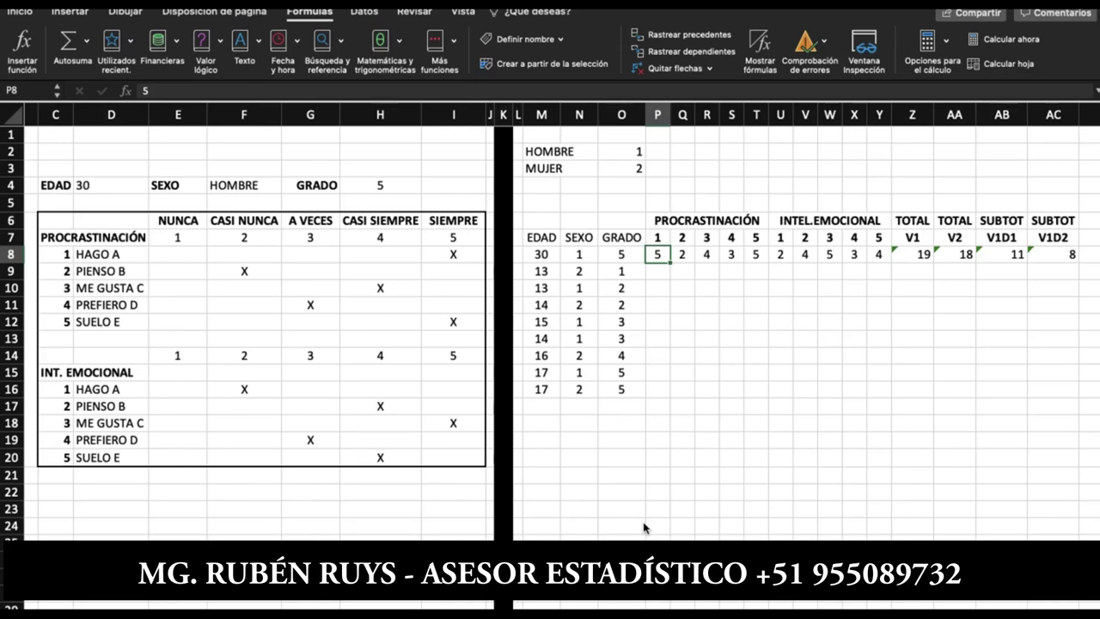
{"action": "scroll", "coordinate": [771, 435], "scroll_direction": "left", "scroll_amount": 1}
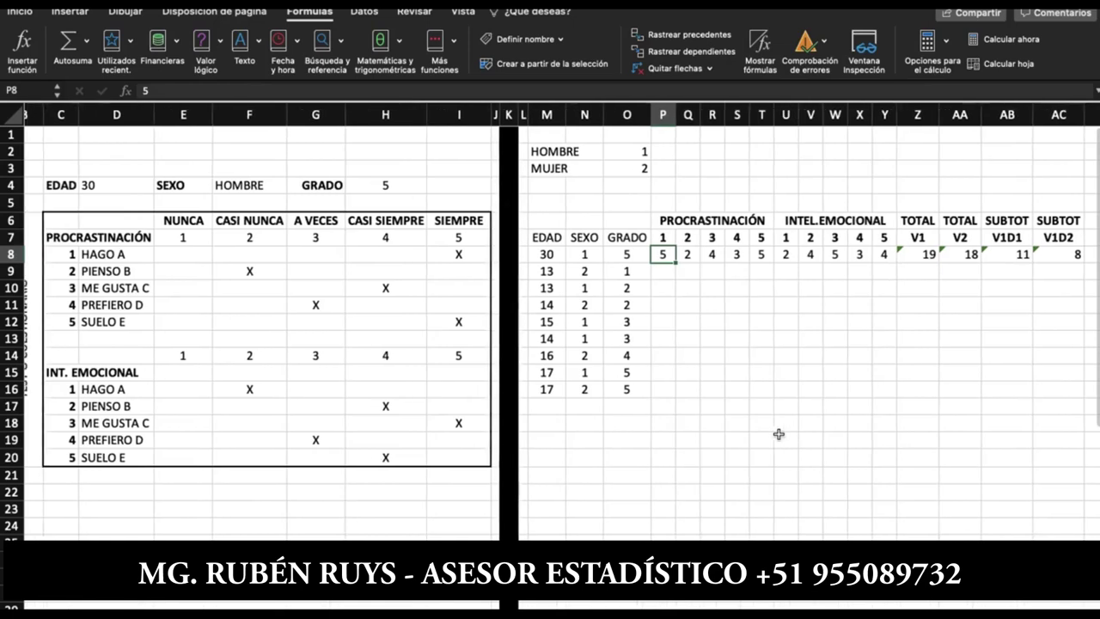
{"action": "scroll", "coordinate": [778, 434], "scroll_direction": "right", "scroll_amount": 1}
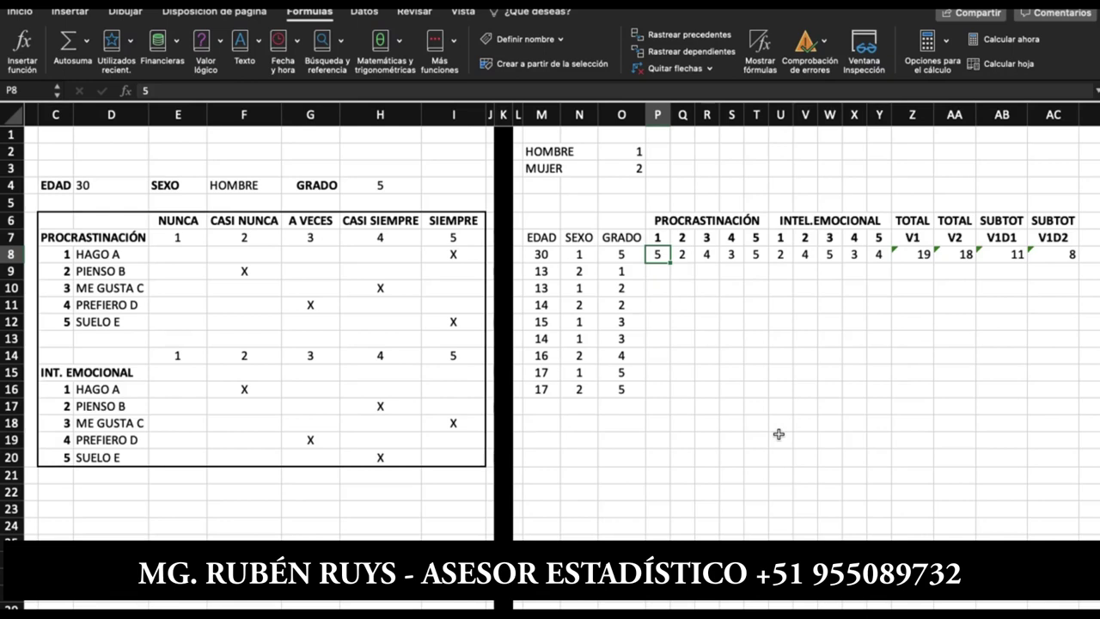
{"action": "left_click", "coordinate": [550, 155]}
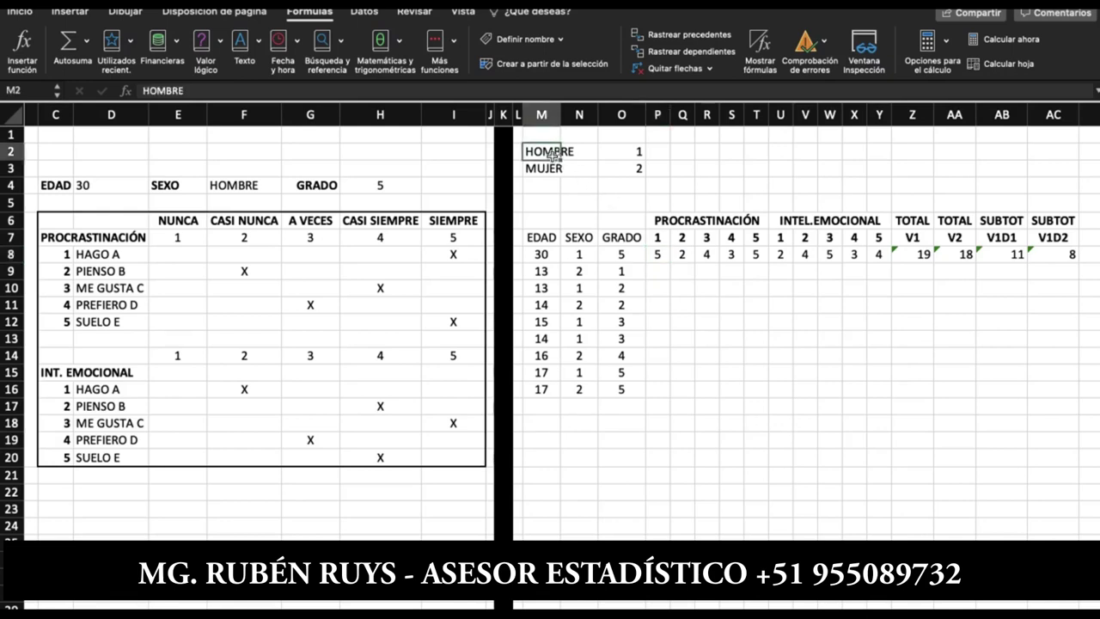
{"action": "left_click", "coordinate": [563, 153]}
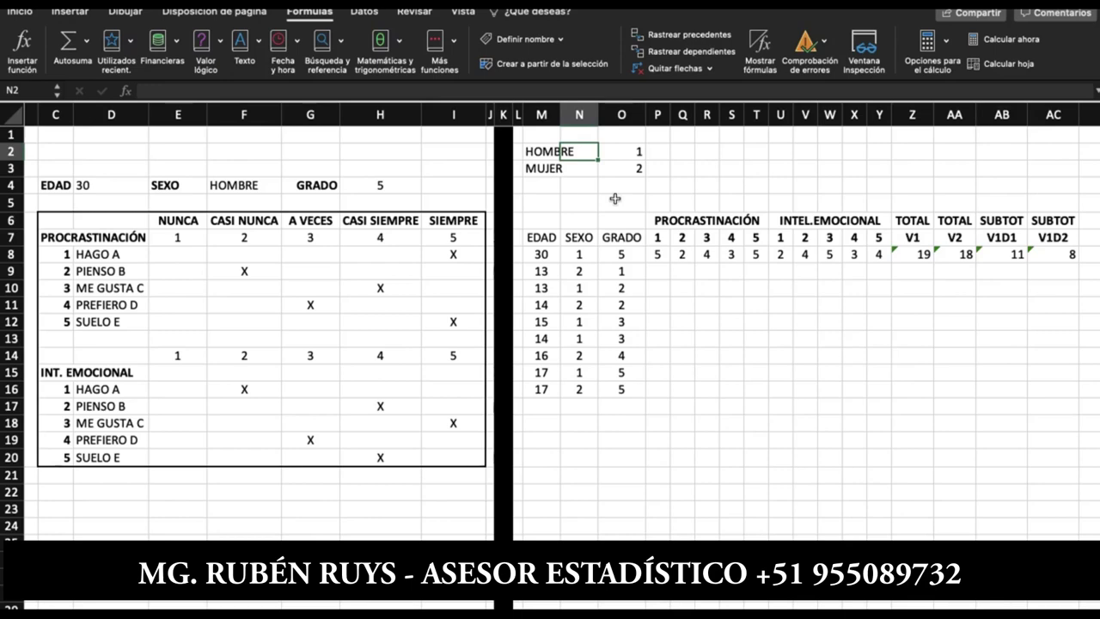
{"action": "left_click", "coordinate": [532, 152]}
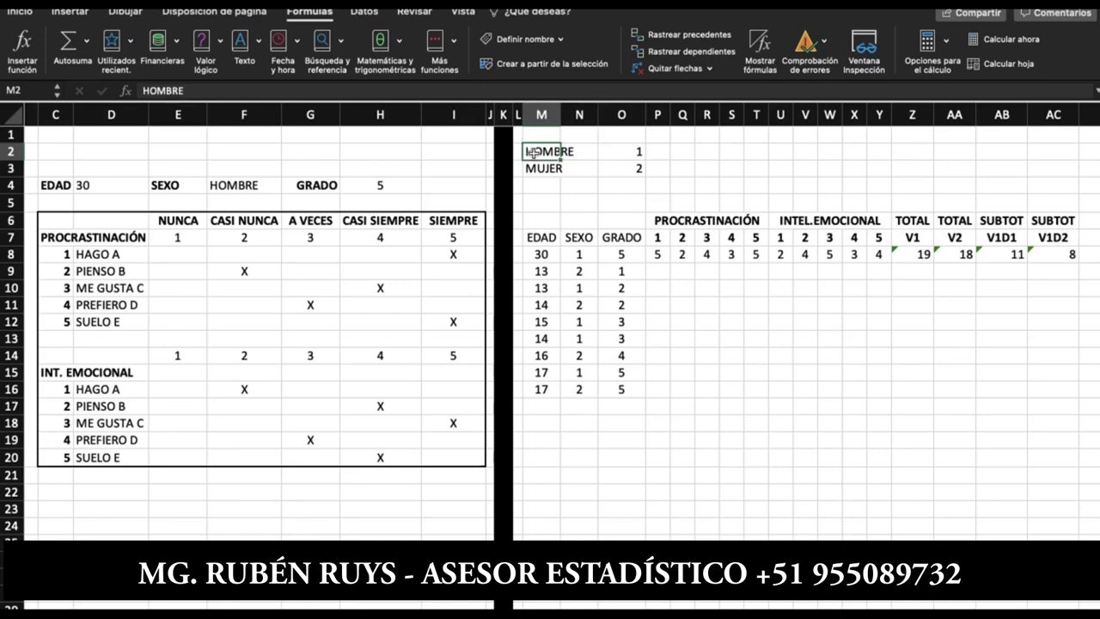
{"action": "left_click", "coordinate": [612, 151]}
{"action": "left_click", "coordinate": [551, 150]}
{"action": "left_click", "coordinate": [610, 152]}
{"action": "left_click", "coordinate": [549, 168]}
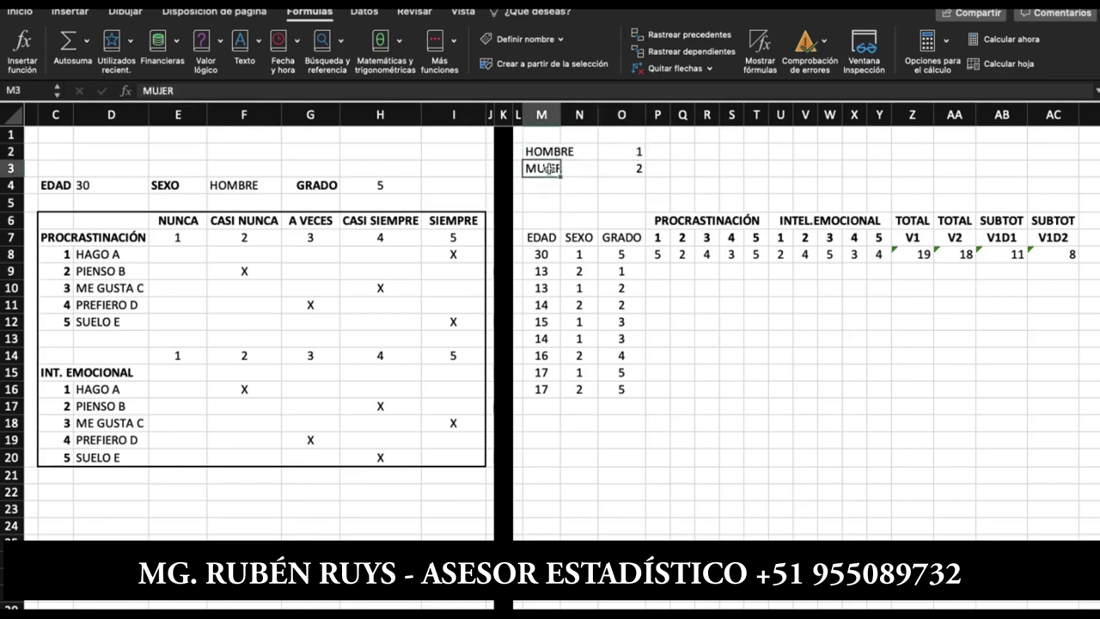
{"action": "left_click", "coordinate": [622, 166]}
{"action": "left_click", "coordinate": [577, 251]}
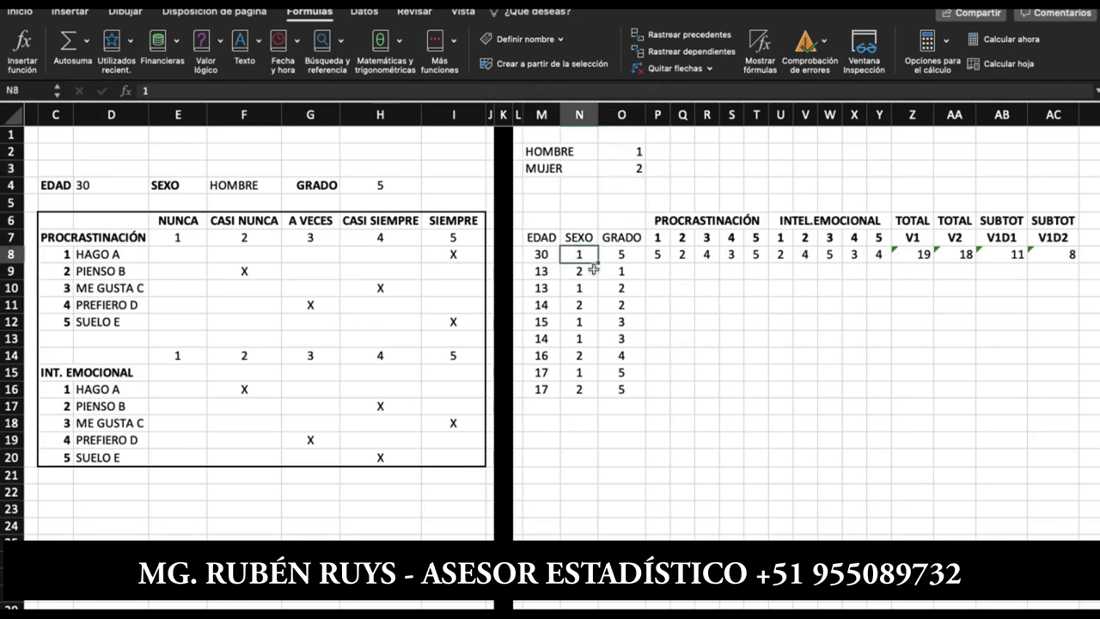
{"action": "left_click", "coordinate": [574, 271]}
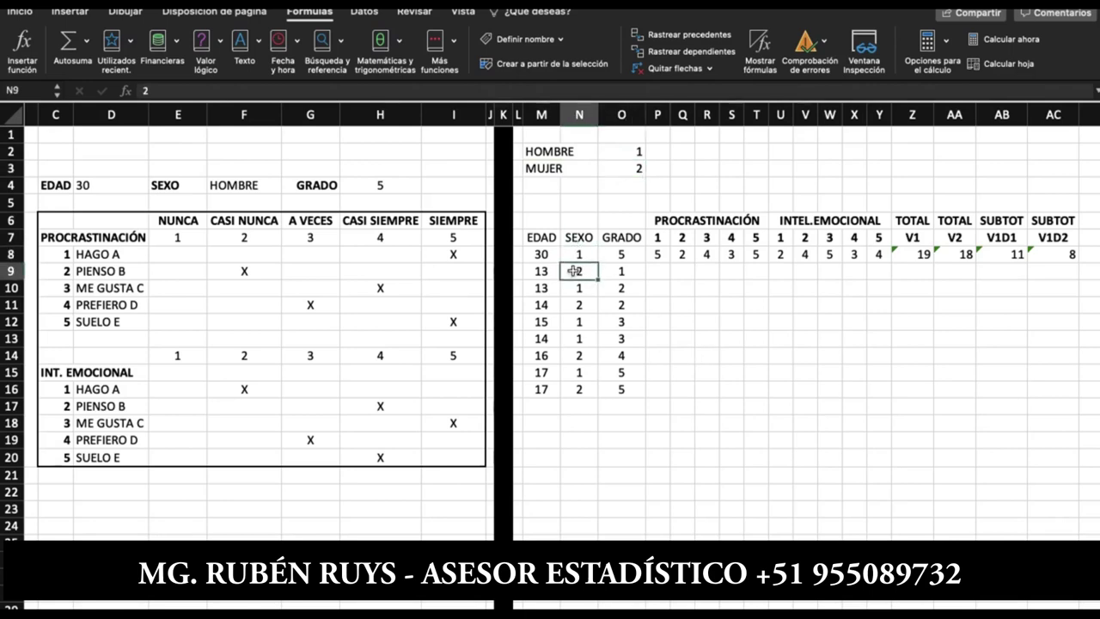